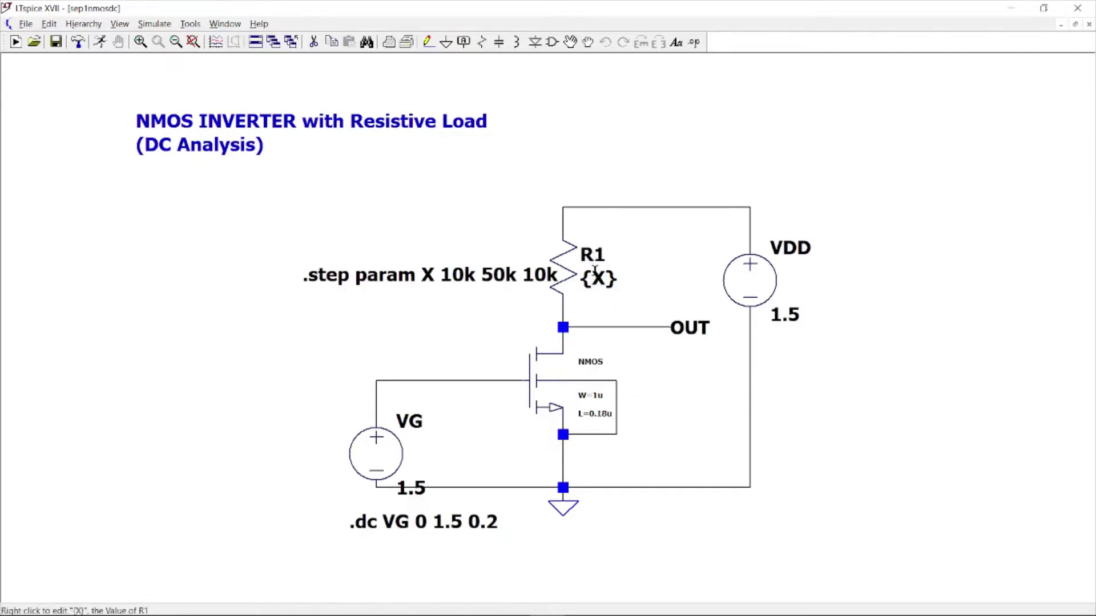
Step: Inspect resistor R1's parameter value and the editor for adding a SPICE directive, leaving both without edits
right_click(595, 281)
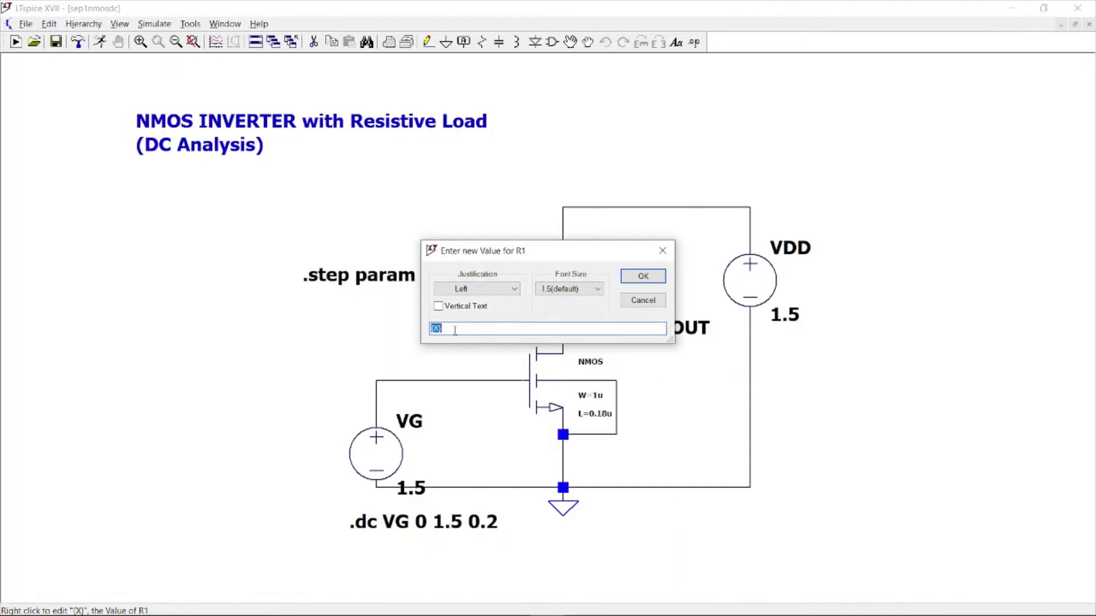
left_click(657, 282)
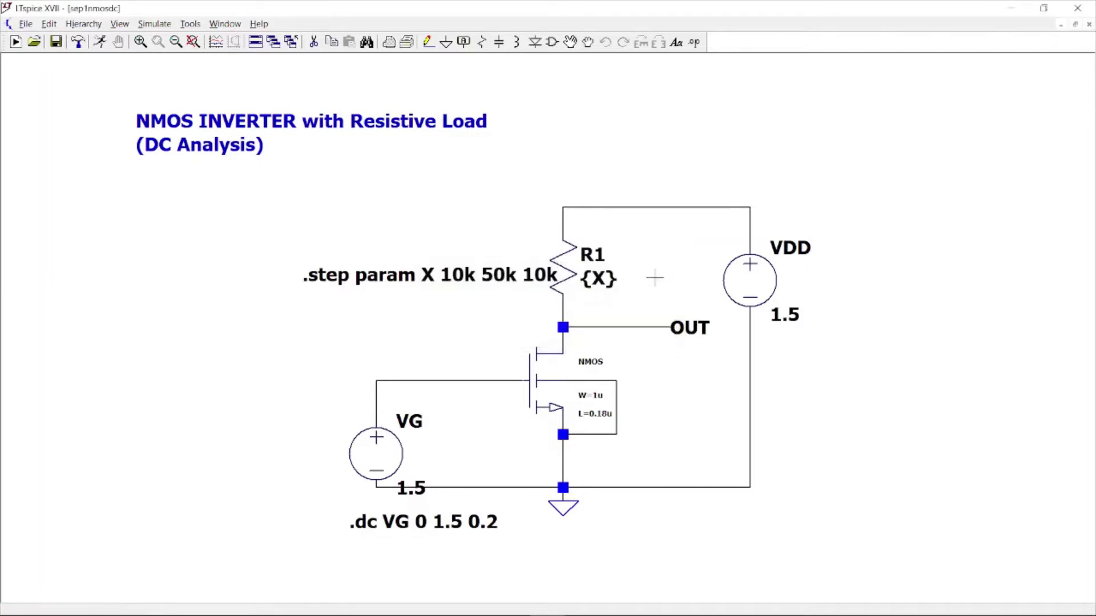
left_click(694, 42)
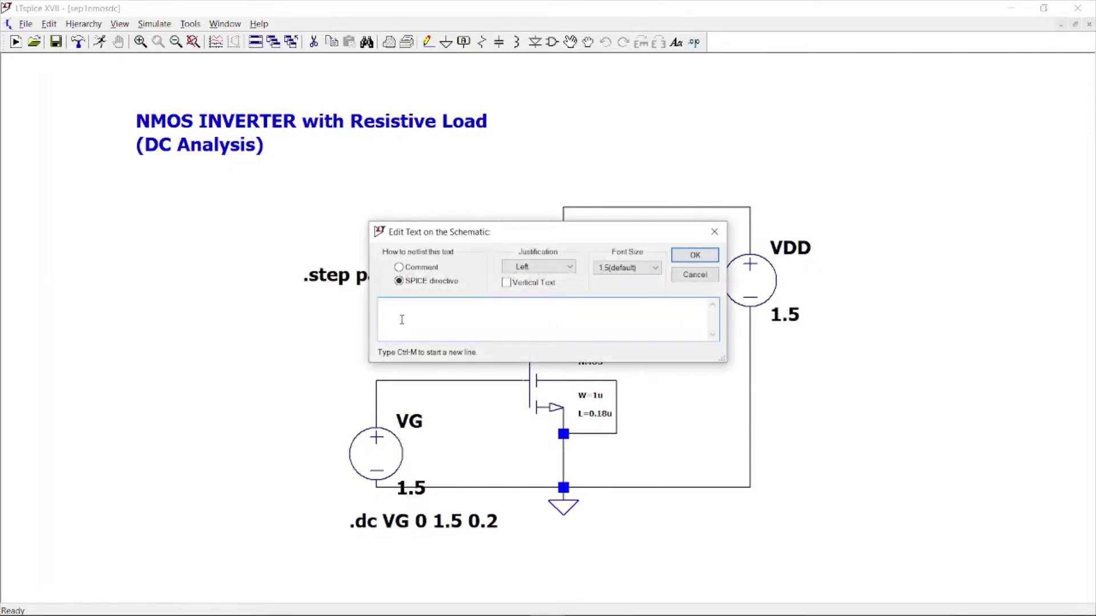
left_click(714, 232)
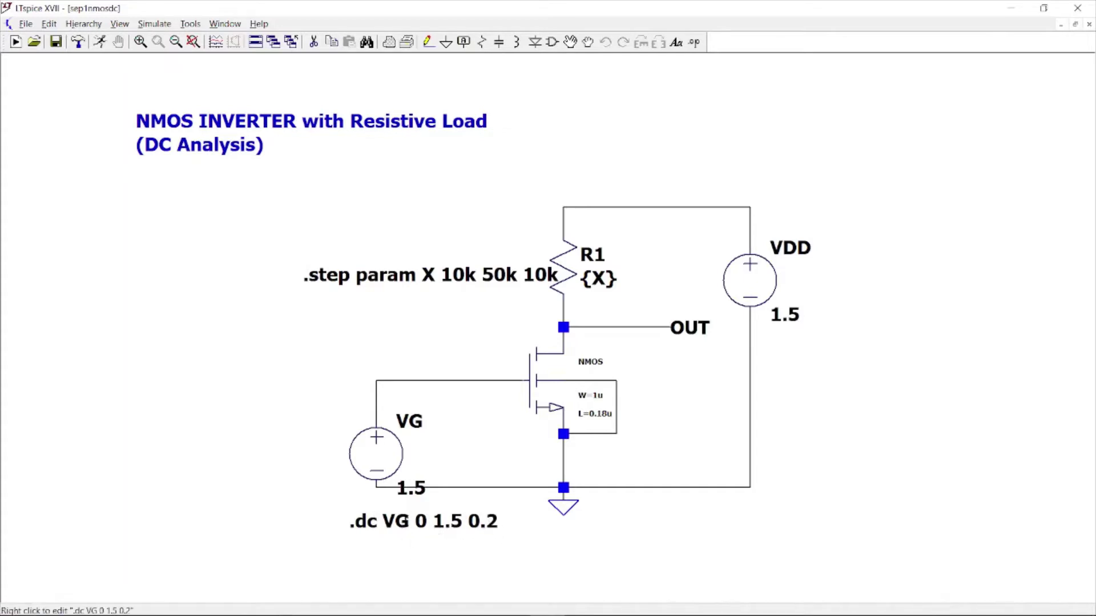
Step: Review the DC sweep settings for source VG in the simulation command
right_click(165, 266)
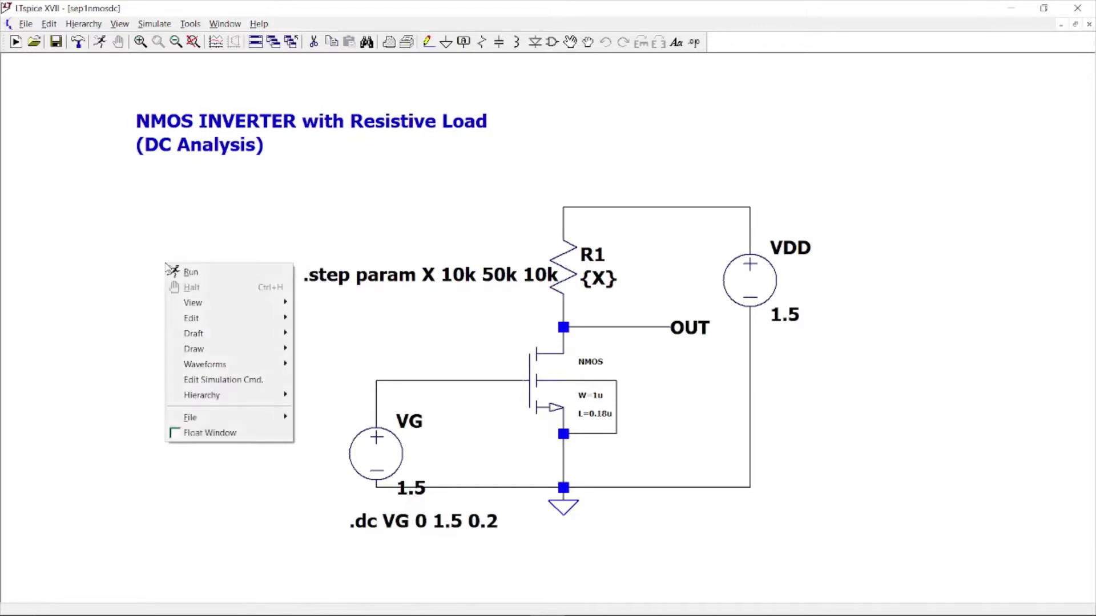
left_click(206, 382)
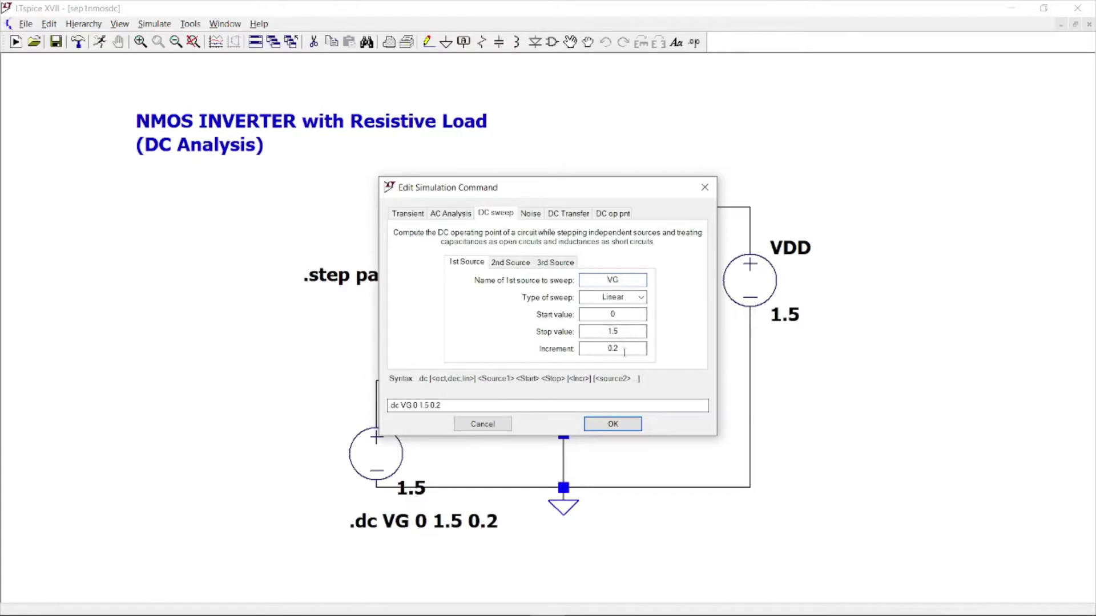
left_click(616, 423)
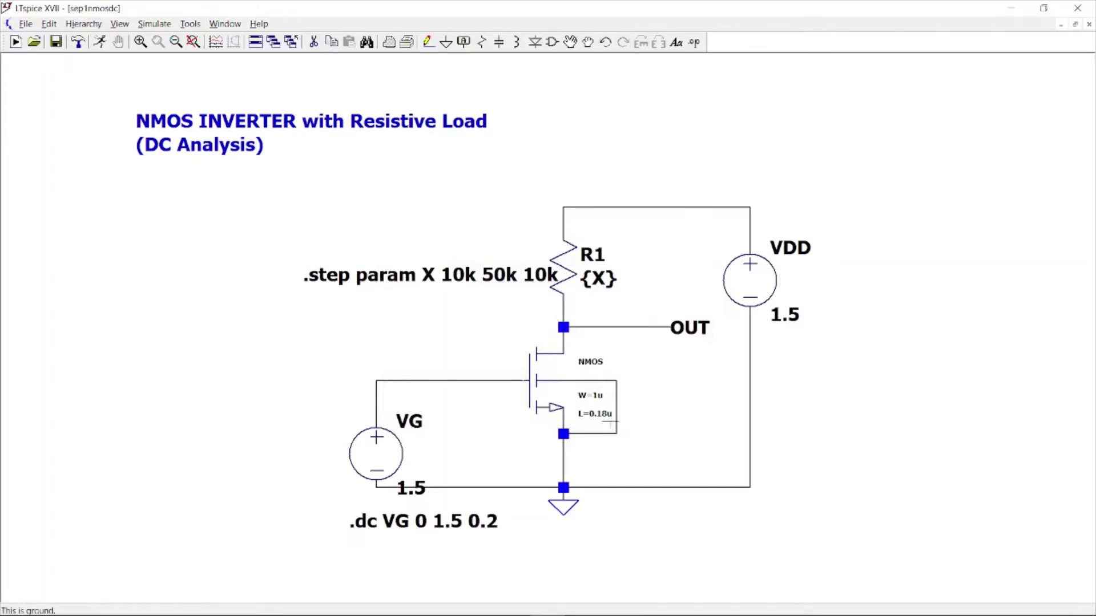
Step: Review the NMOS transistor's model, width and length attributes
right_click(536, 378)
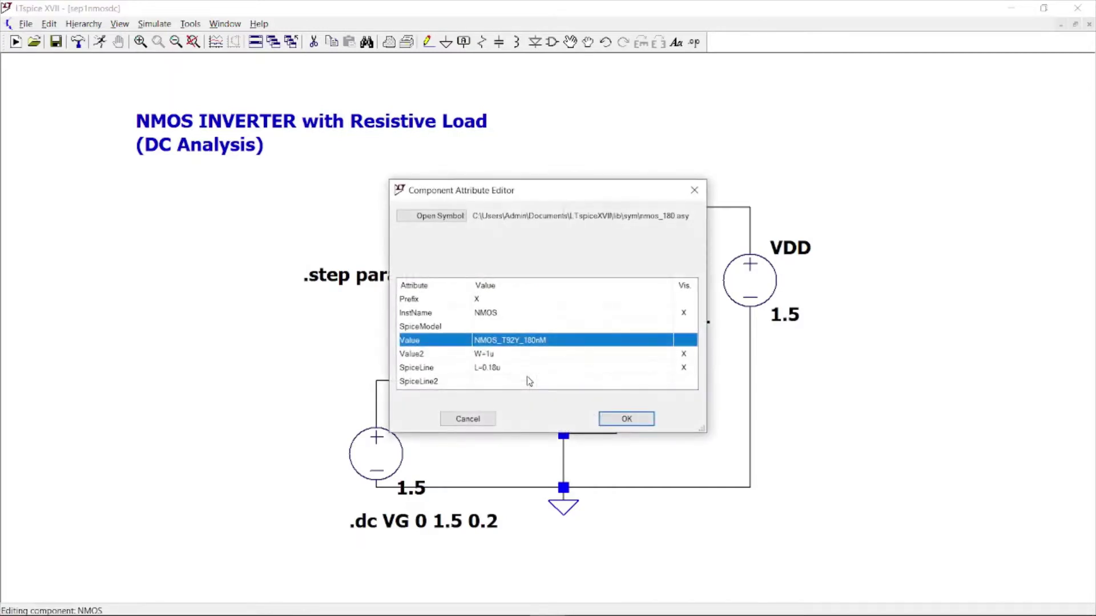
left_click(495, 357)
left_click(505, 368)
left_click(627, 419)
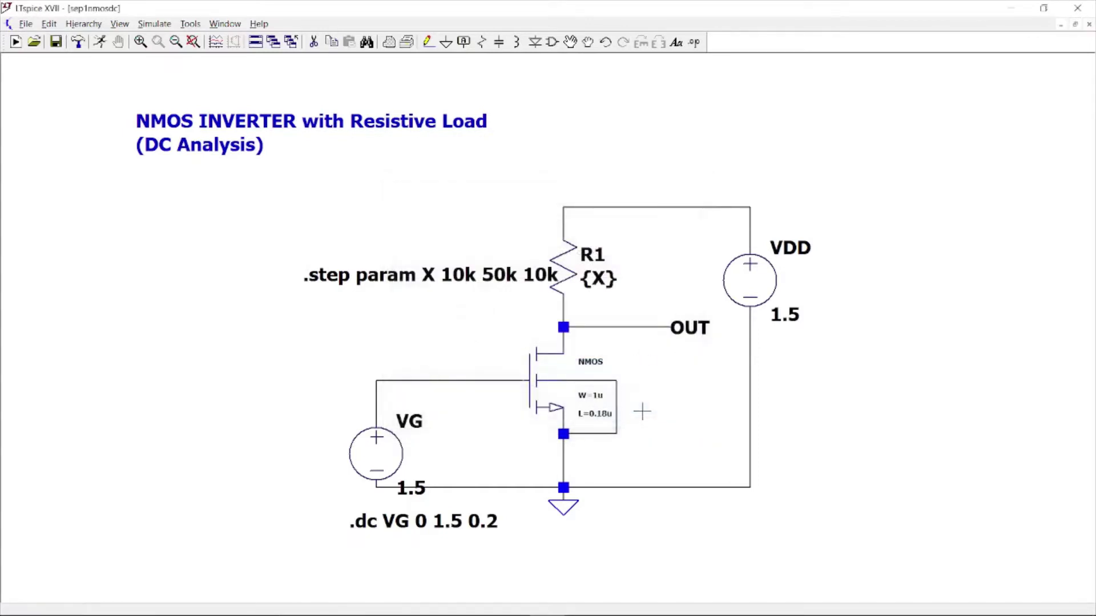
Step: Run the stepped DC sweep, plot the voltage at the OUT node and maximize the waveform window
left_click(100, 42)
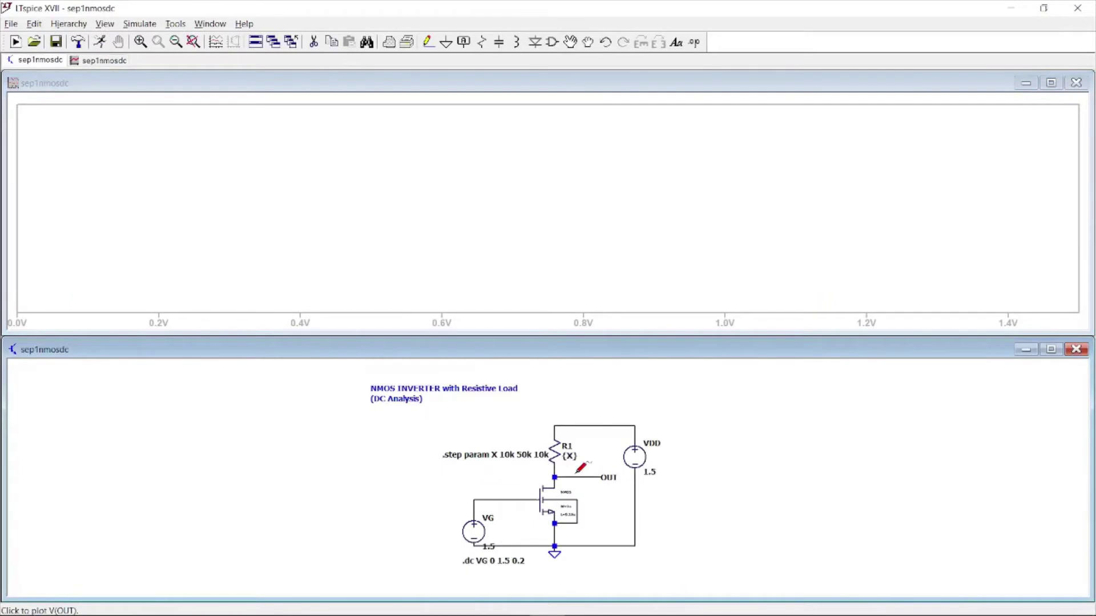
left_click(577, 472)
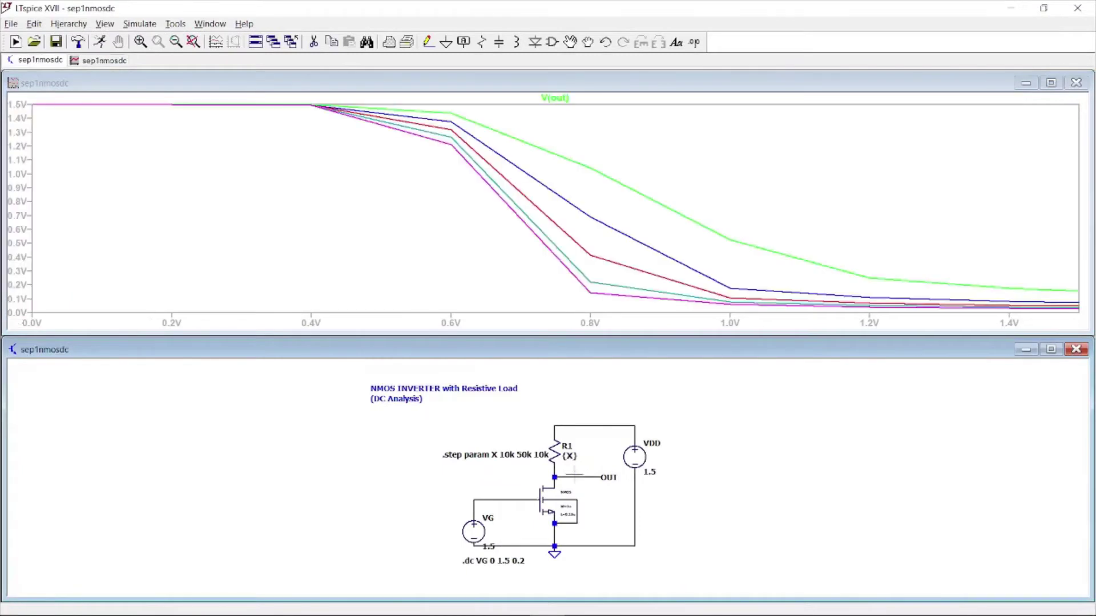
left_click(1051, 83)
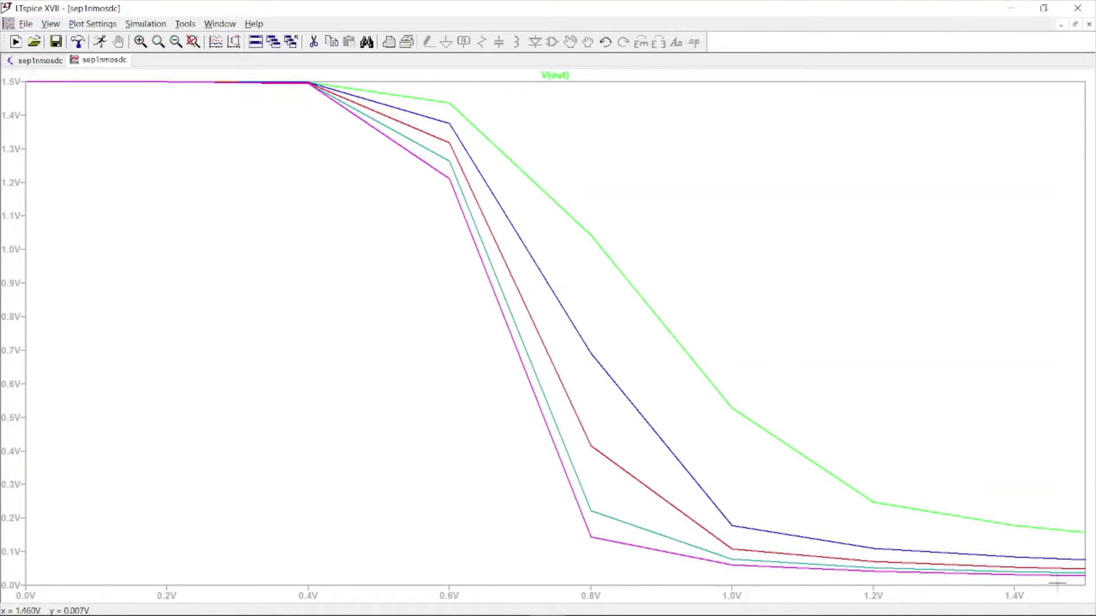
Step: Show the step legend in an empty area of the V(out) plot to match curves to X values, and return to the schematic
right_click(692, 232)
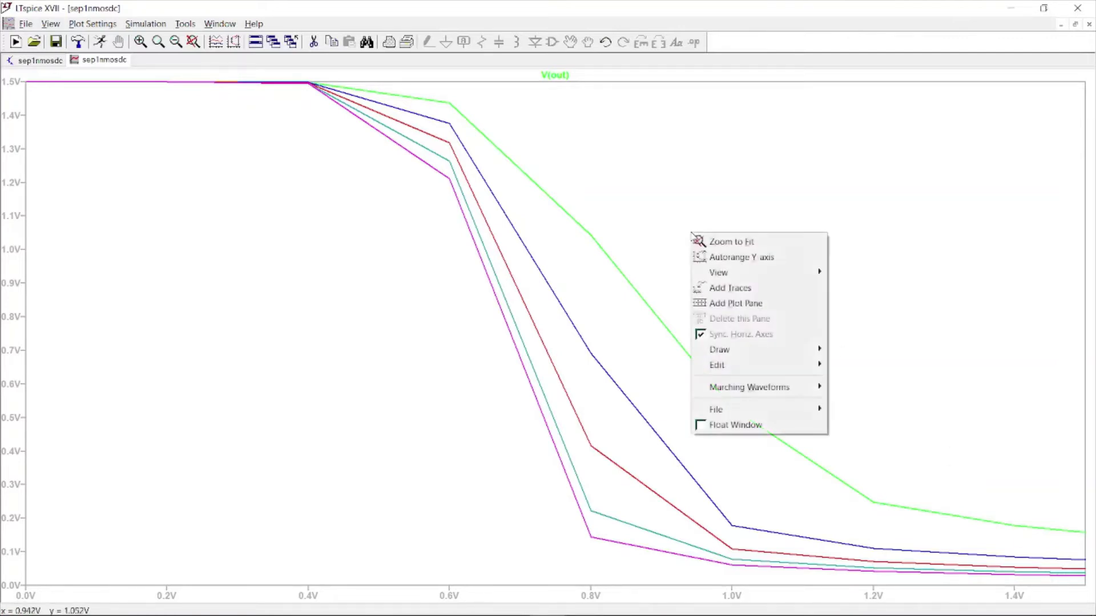
mouse_move(742, 273)
left_click(882, 334)
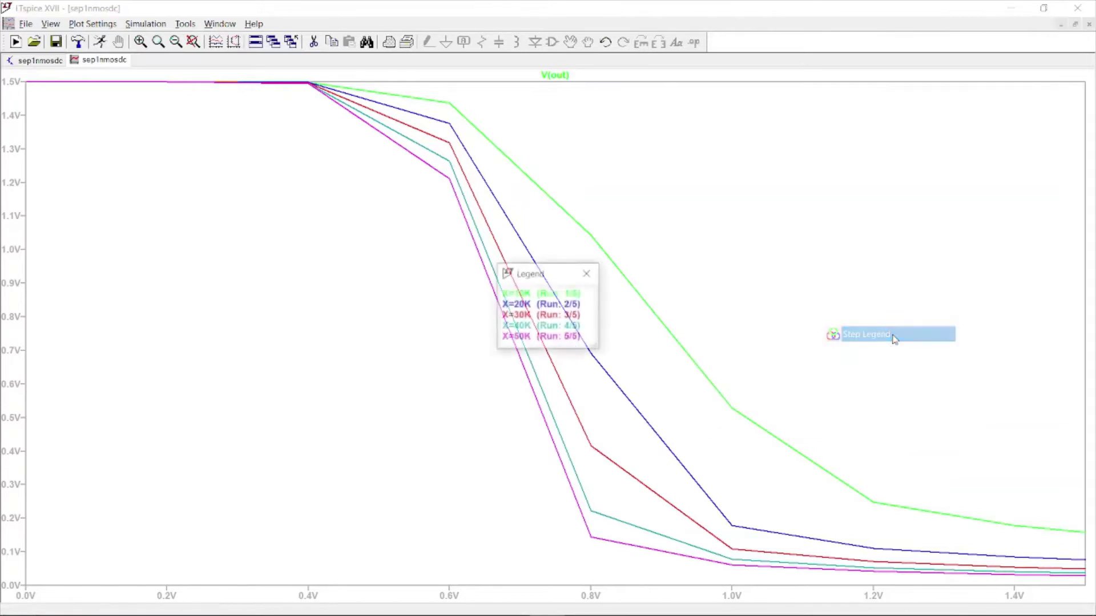
left_click_drag(551, 283, 760, 158)
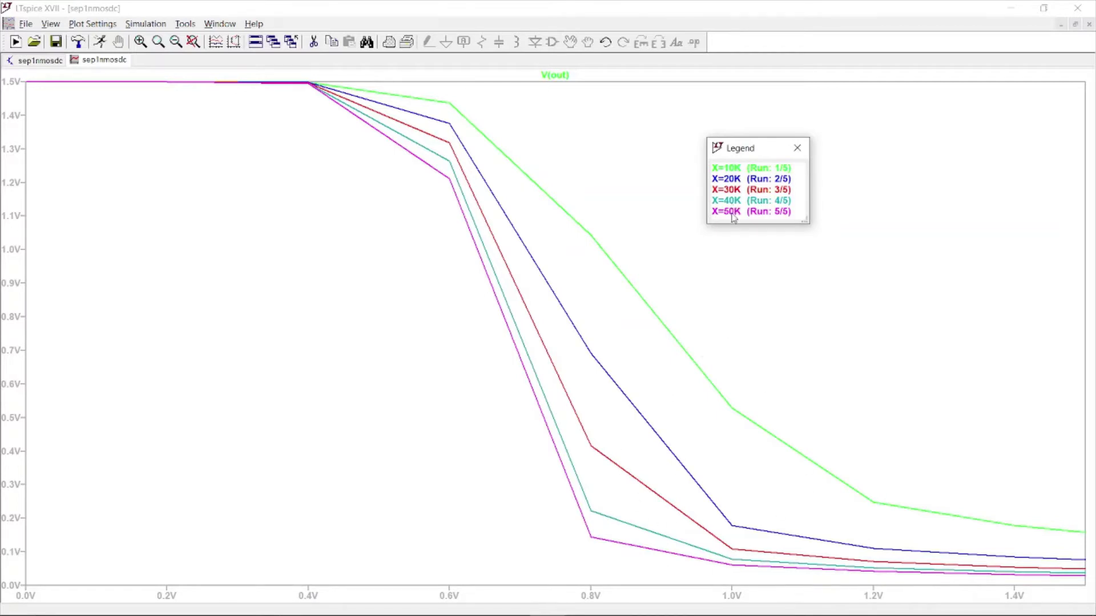
left_click(797, 148)
left_click(21, 60)
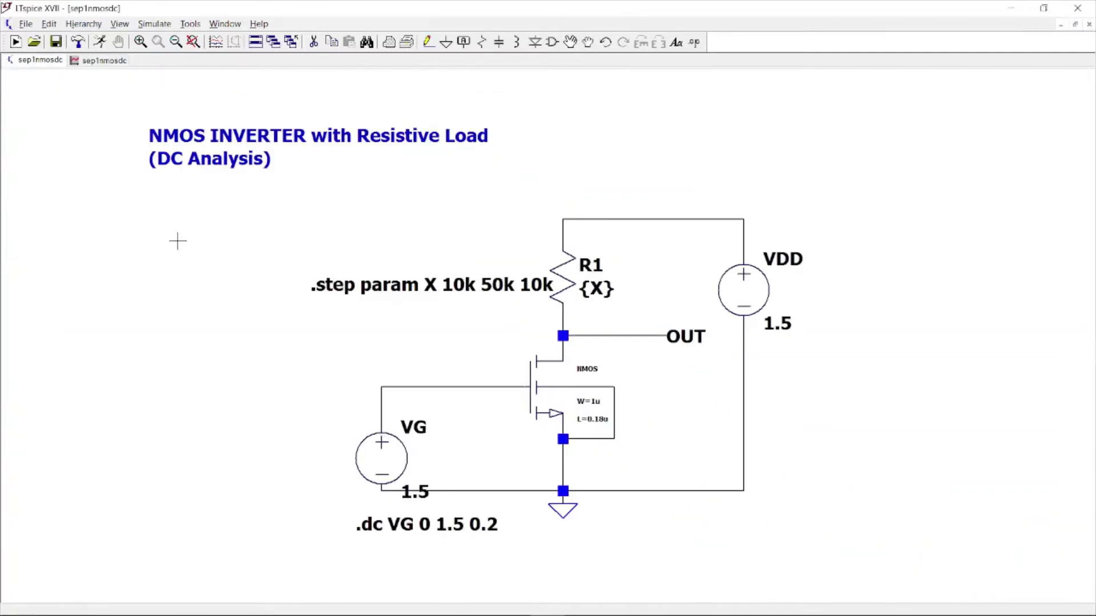
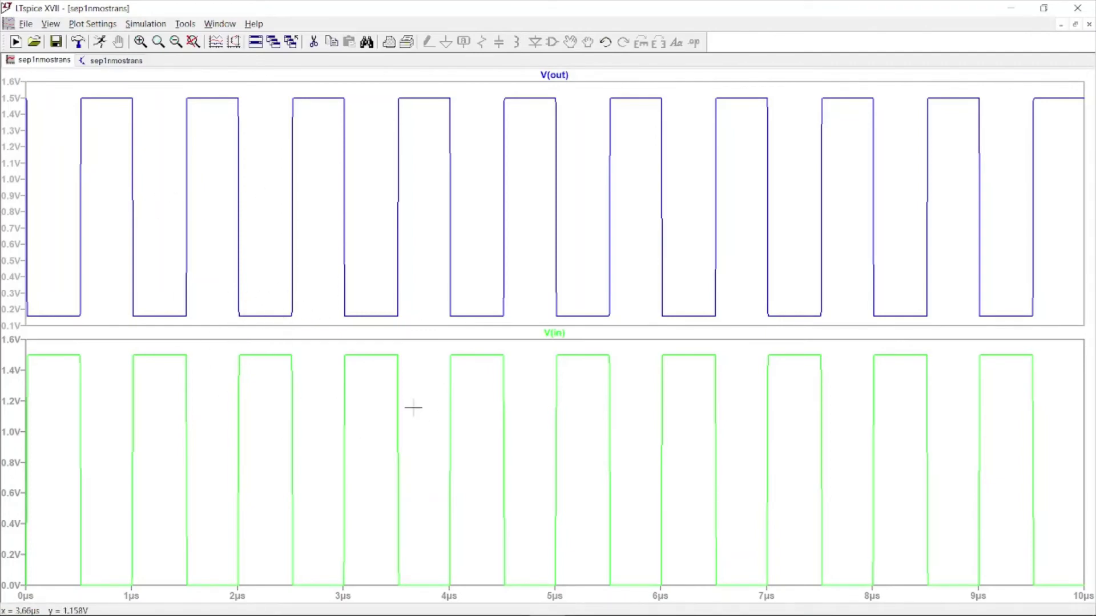
Step: Check the rise measurement's trigger and target levels on the transient schematic and test the statement
left_click(117, 60)
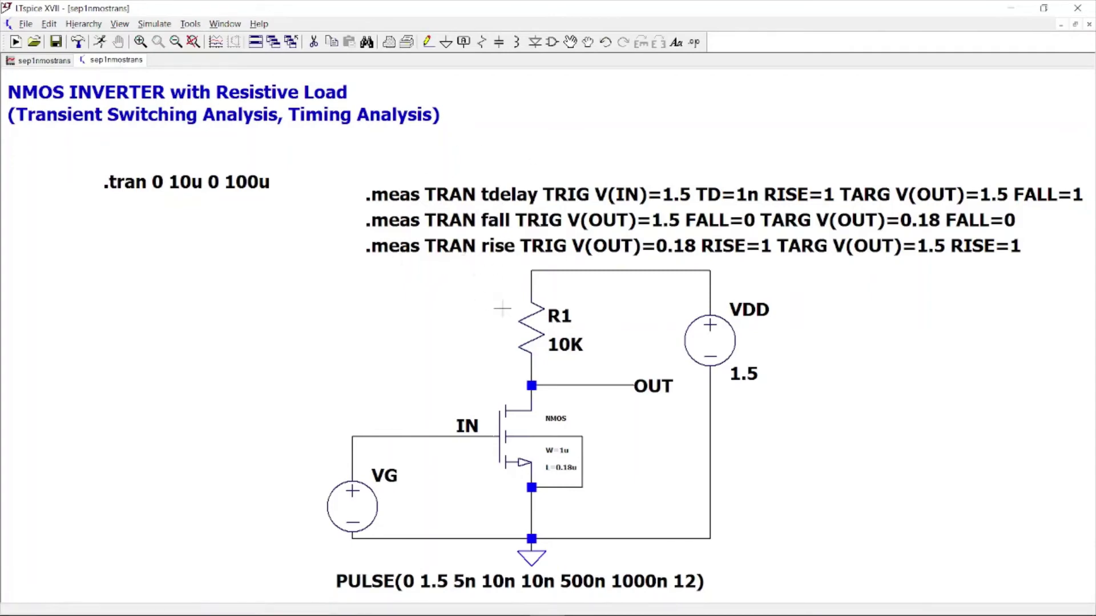
right_click(455, 246)
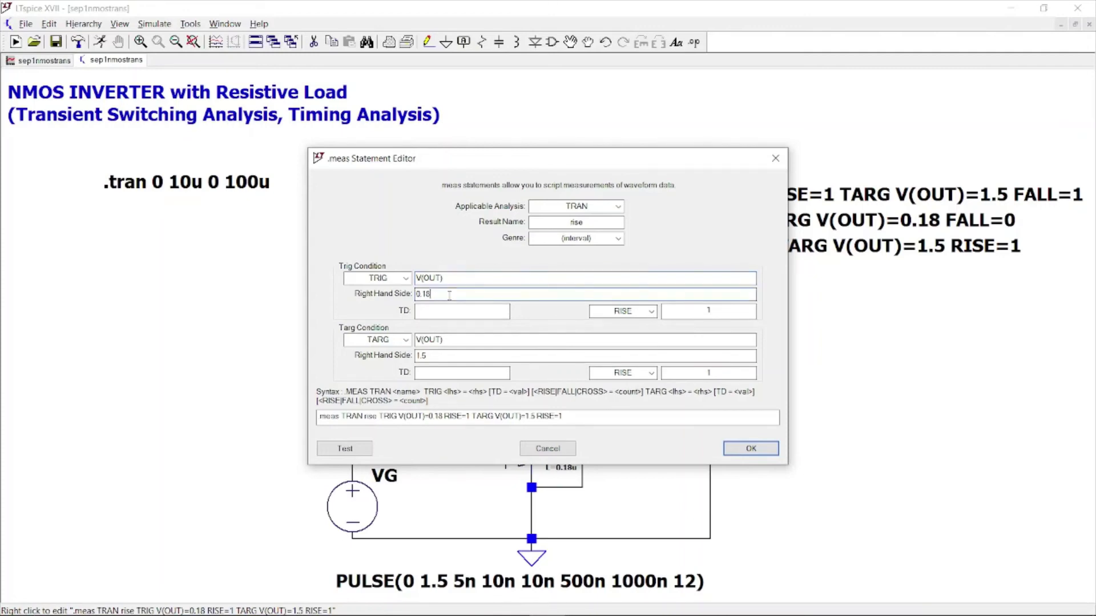
left_click(453, 357)
left_click(361, 453)
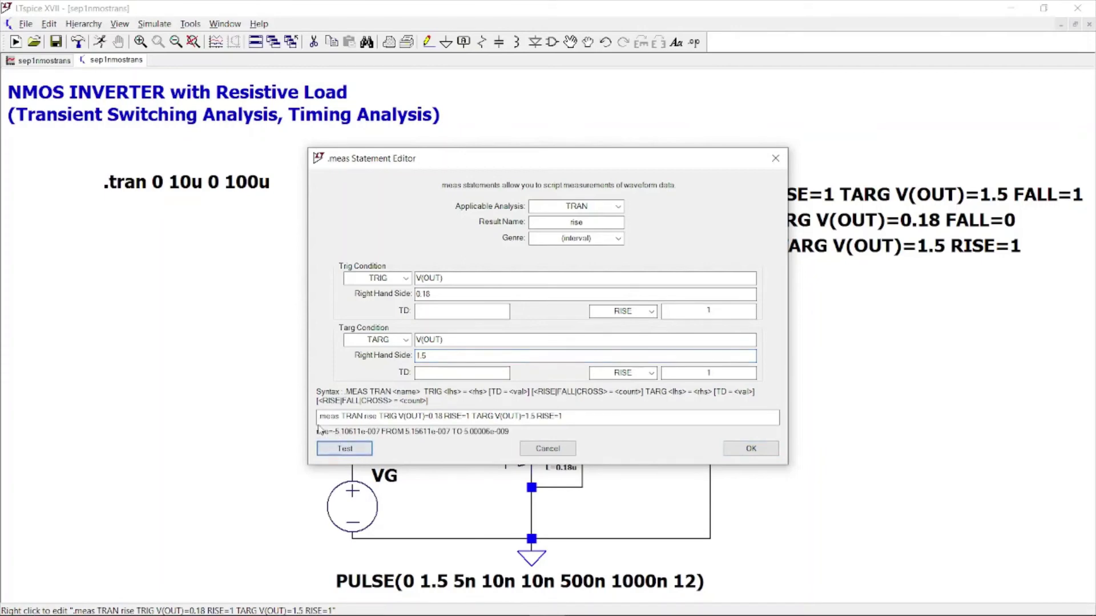
left_click(742, 451)
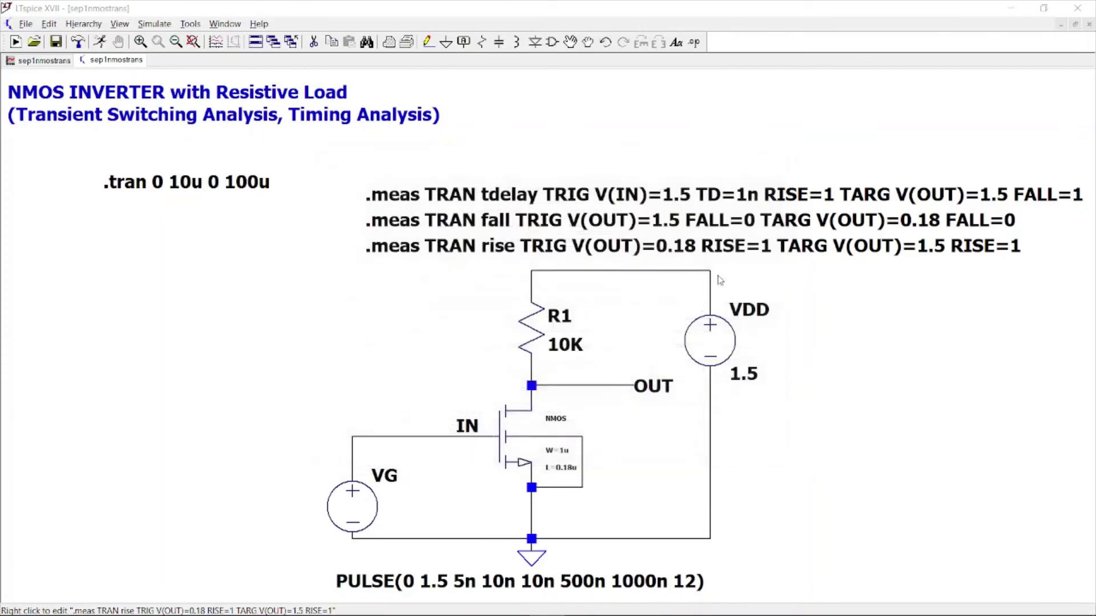
Step: Review the fall measurement's trigger and target conditions and compare them with the V(out) waveform
right_click(510, 219)
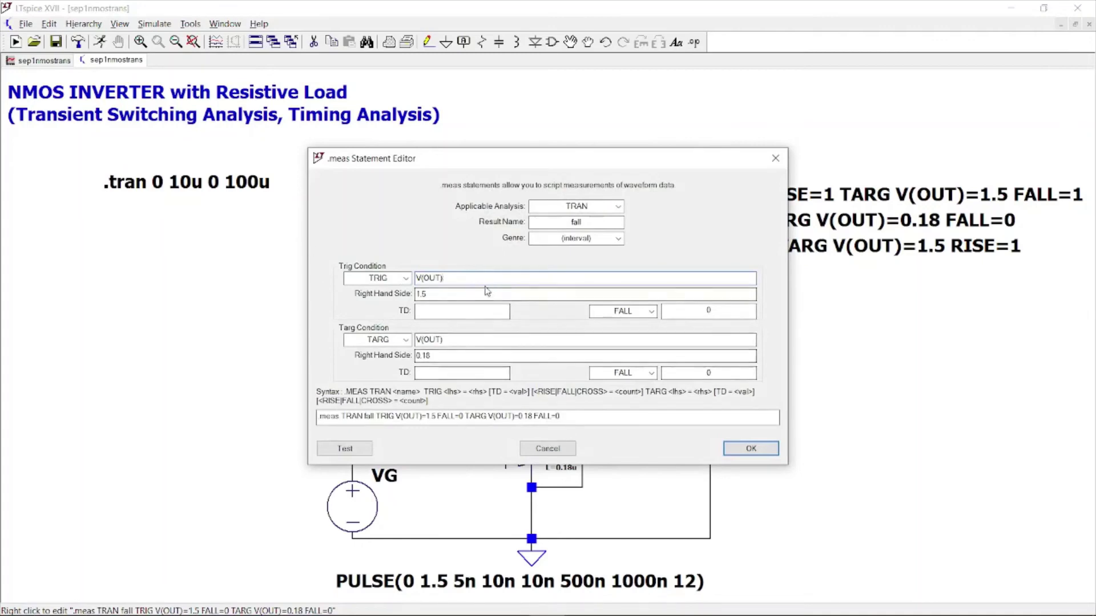
left_click(454, 294)
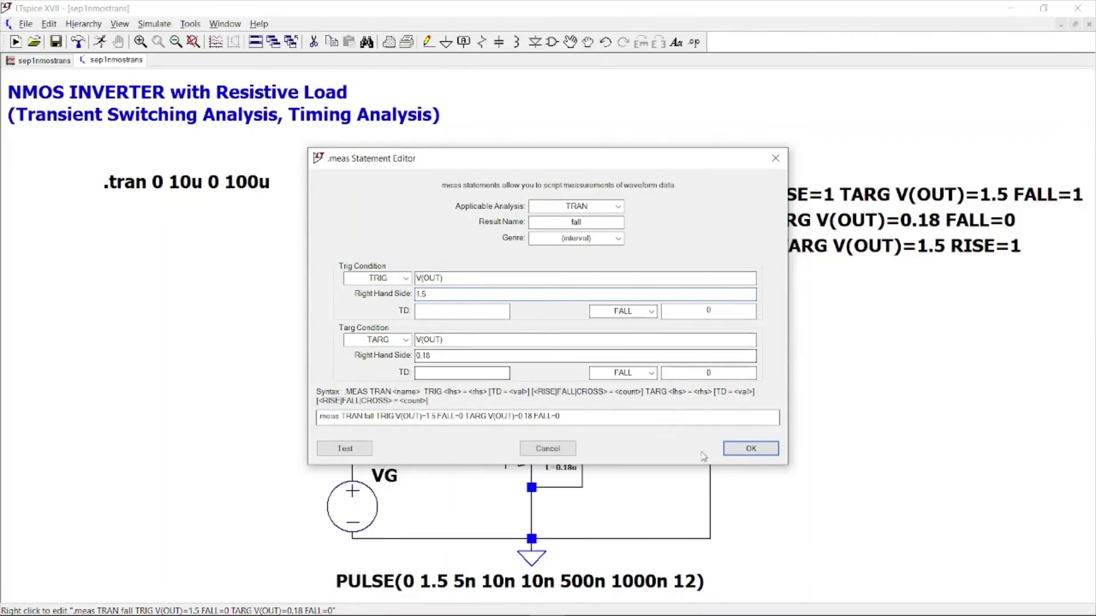
left_click(750, 448)
left_click(29, 60)
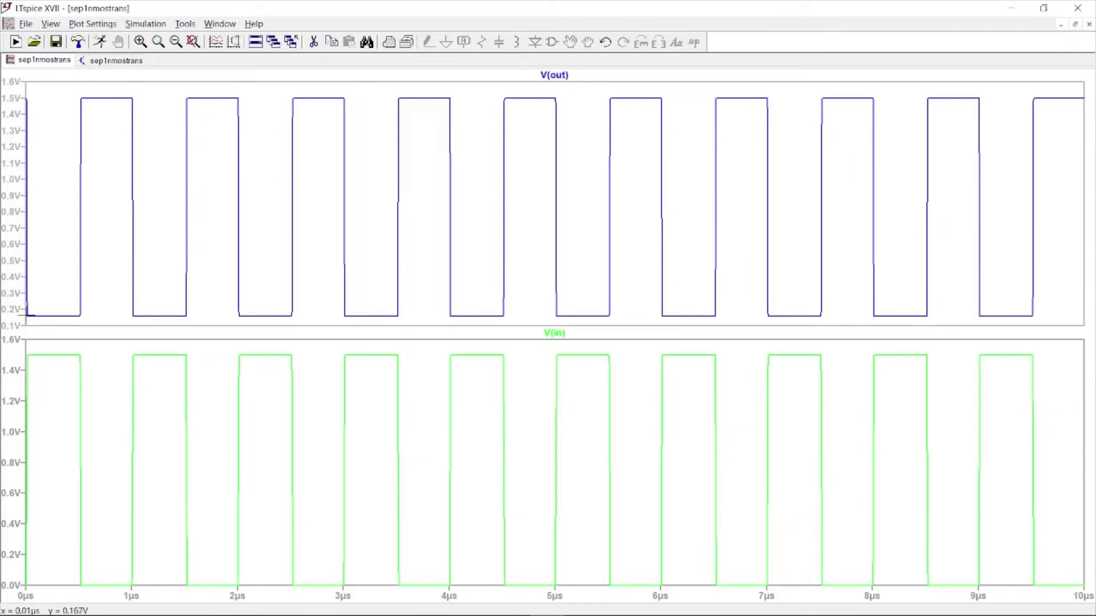
Step: Test the fall measurement statement from the transient schematic to evaluate the output fall time
left_click(120, 61)
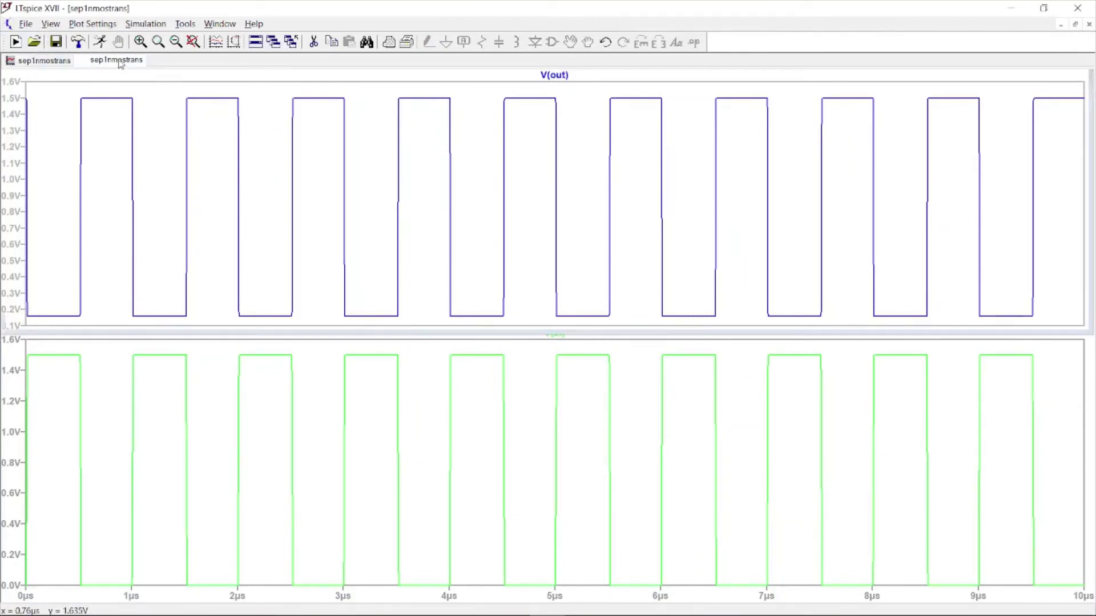
right_click(503, 224)
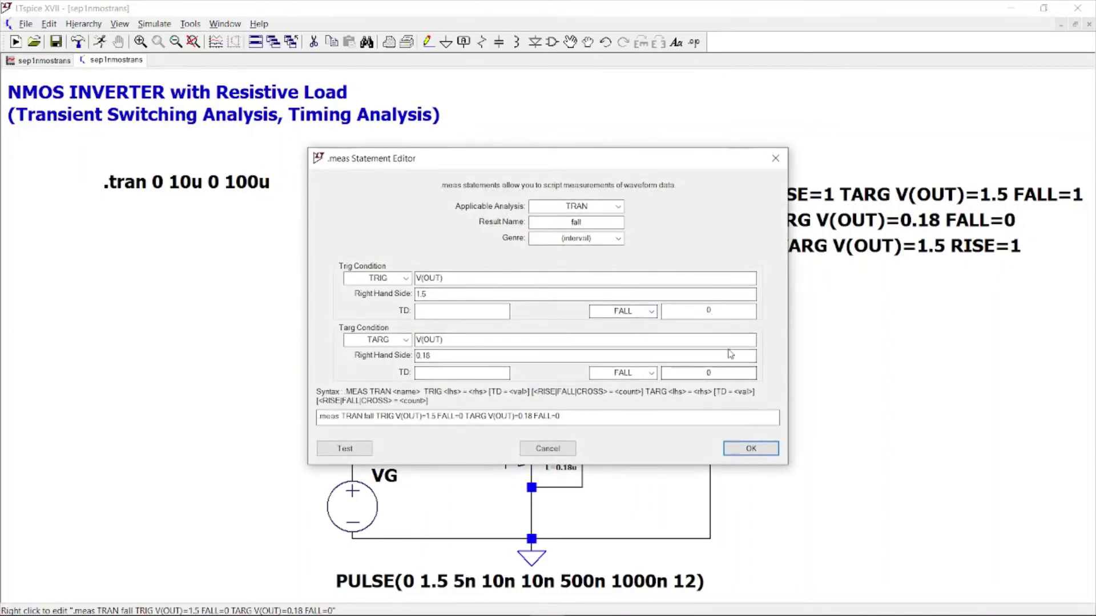
left_click(348, 449)
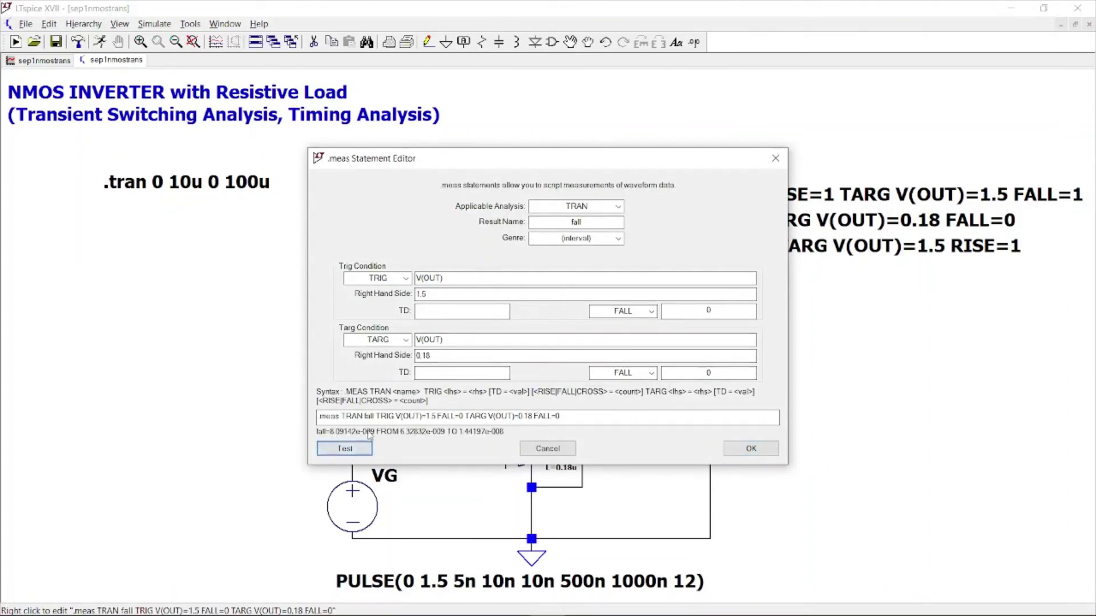
left_click(744, 455)
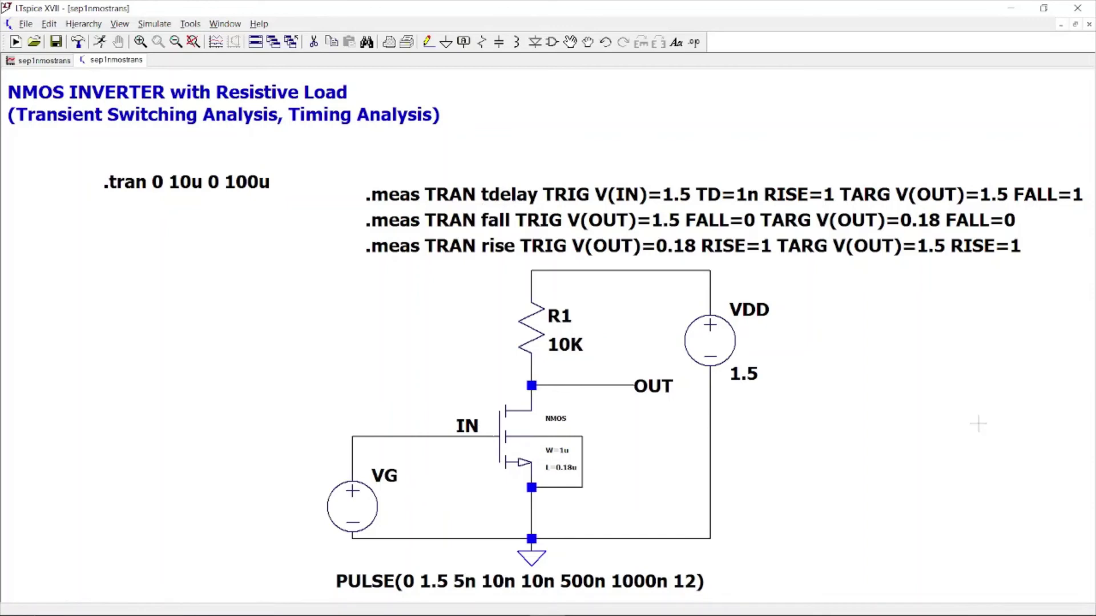
Step: Check the tdelay measurement's V(IN) trigger and V(OUT) target levels and test the statement
right_click(462, 197)
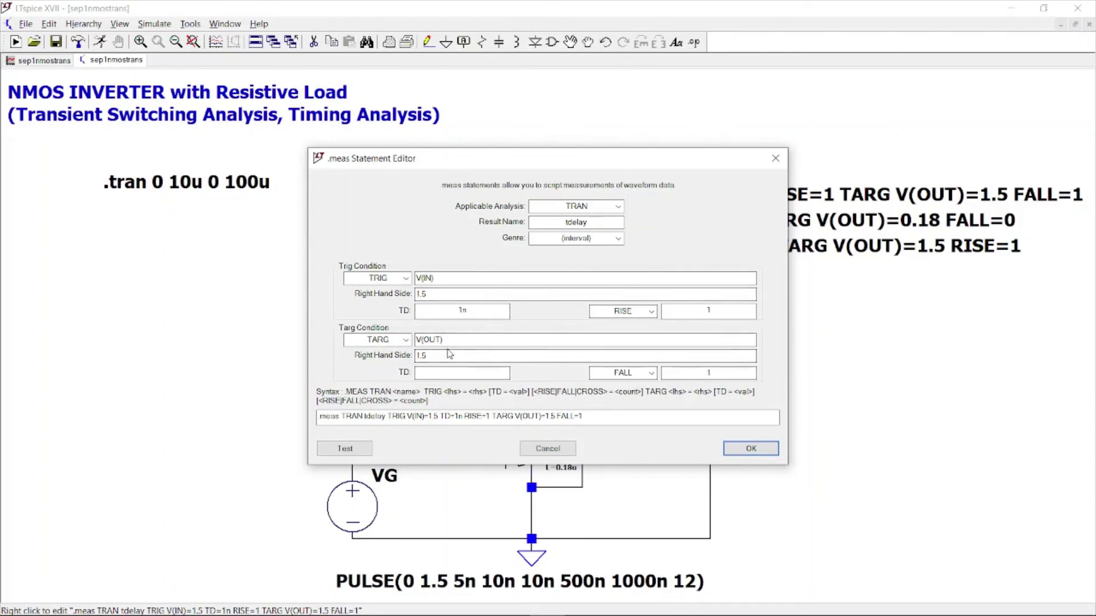
left_click(449, 294)
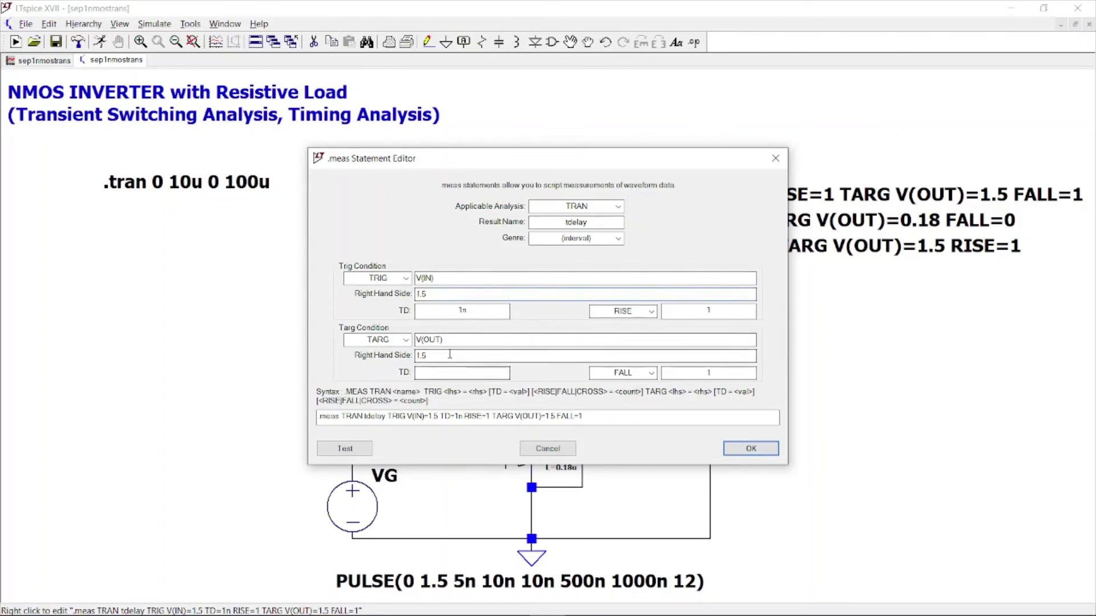
left_click(687, 353)
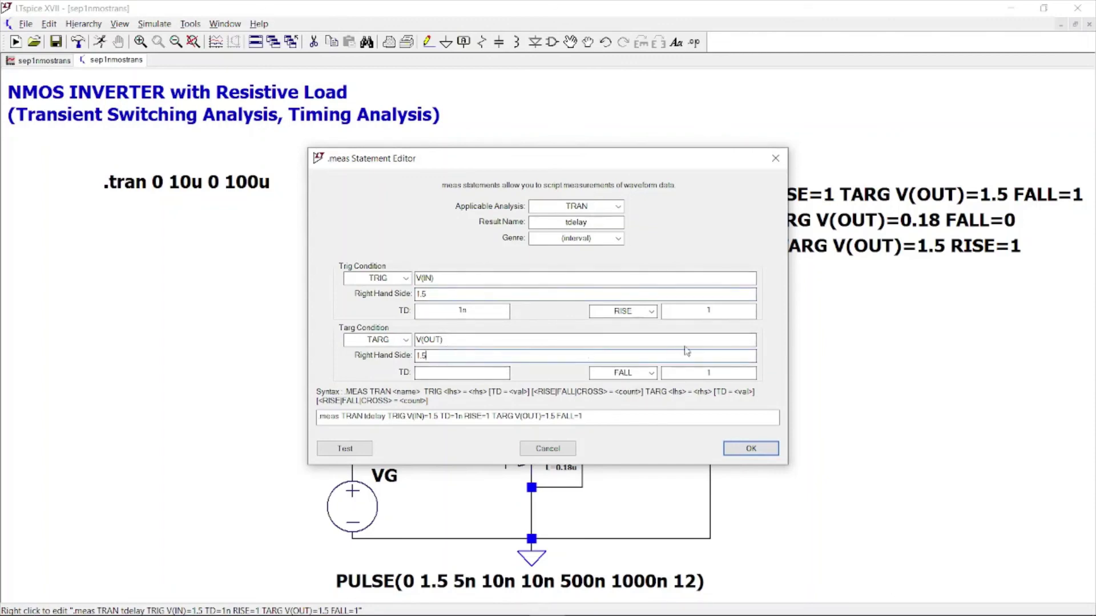
left_click(345, 449)
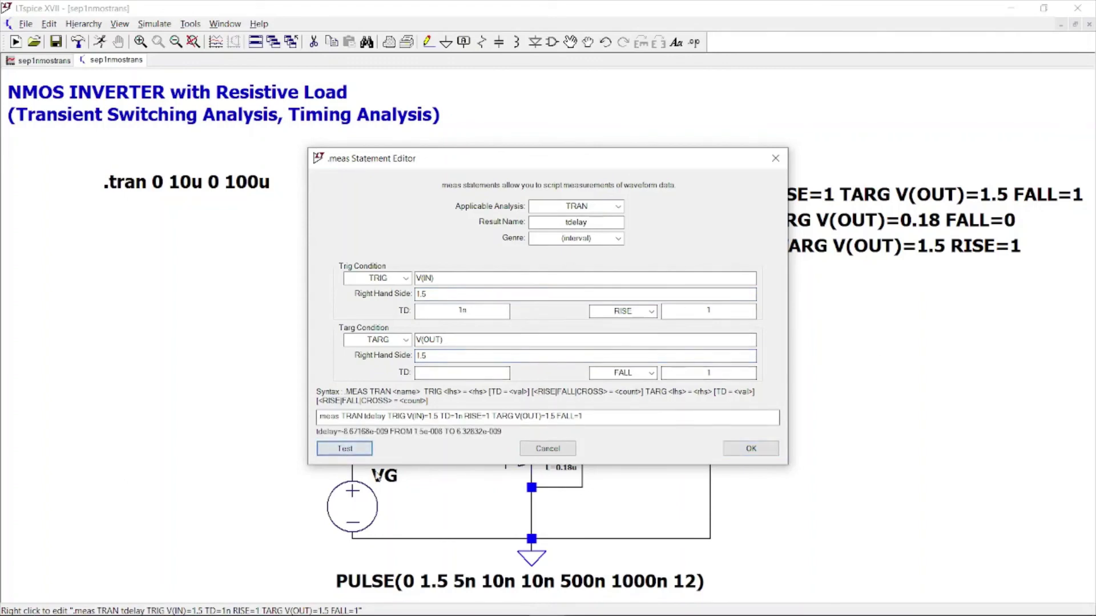
left_click(738, 450)
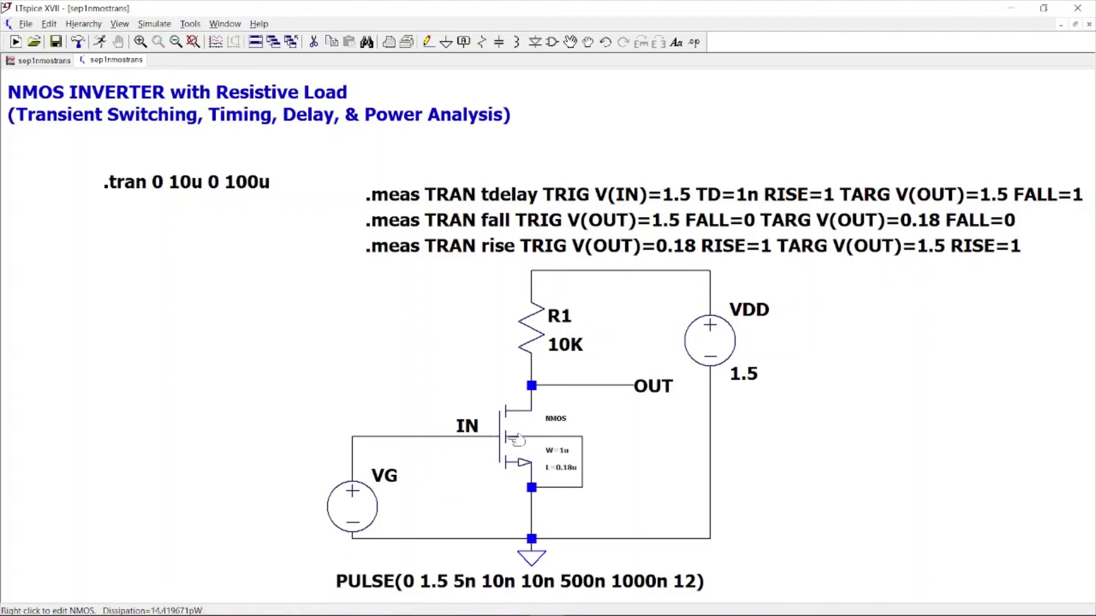
Step: Integrate the NMOS power dissipation trace in the waveform window to read its average power and energy
left_click(40, 61)
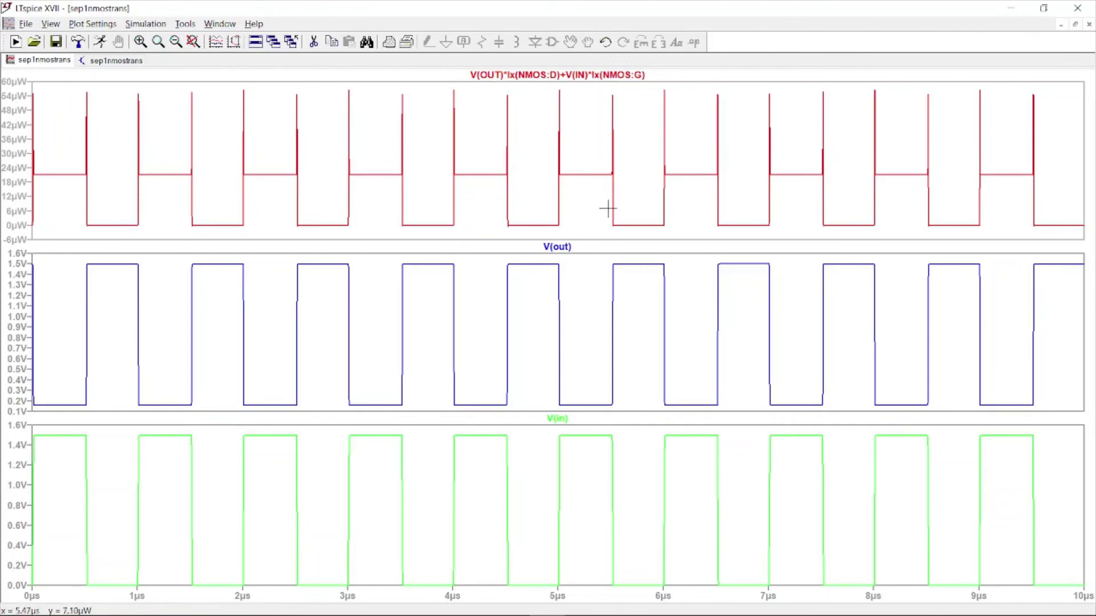
left_click(563, 79, "ctrl")
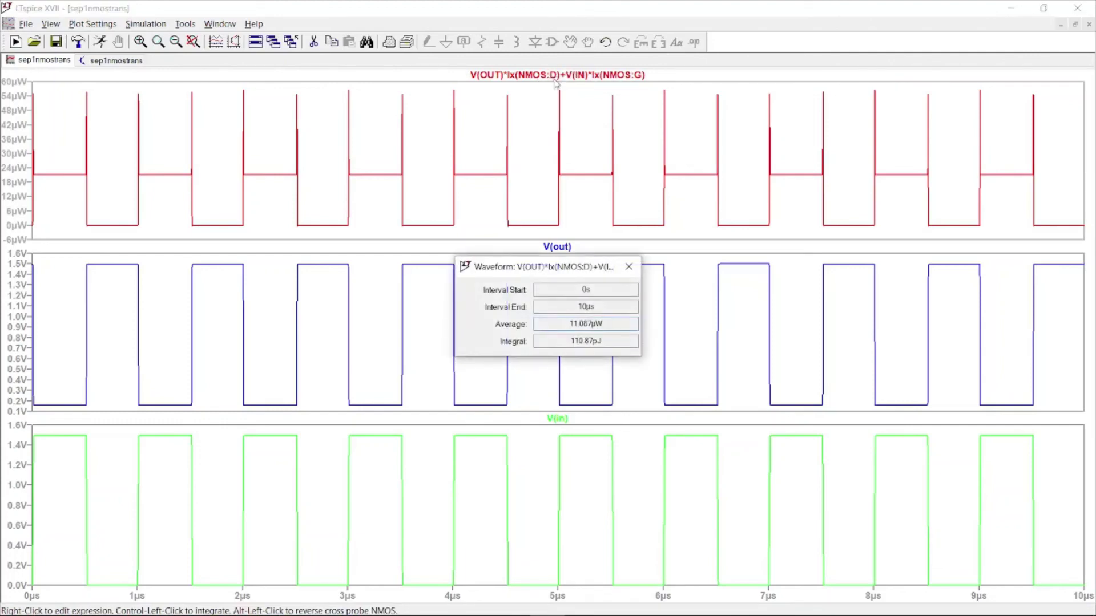